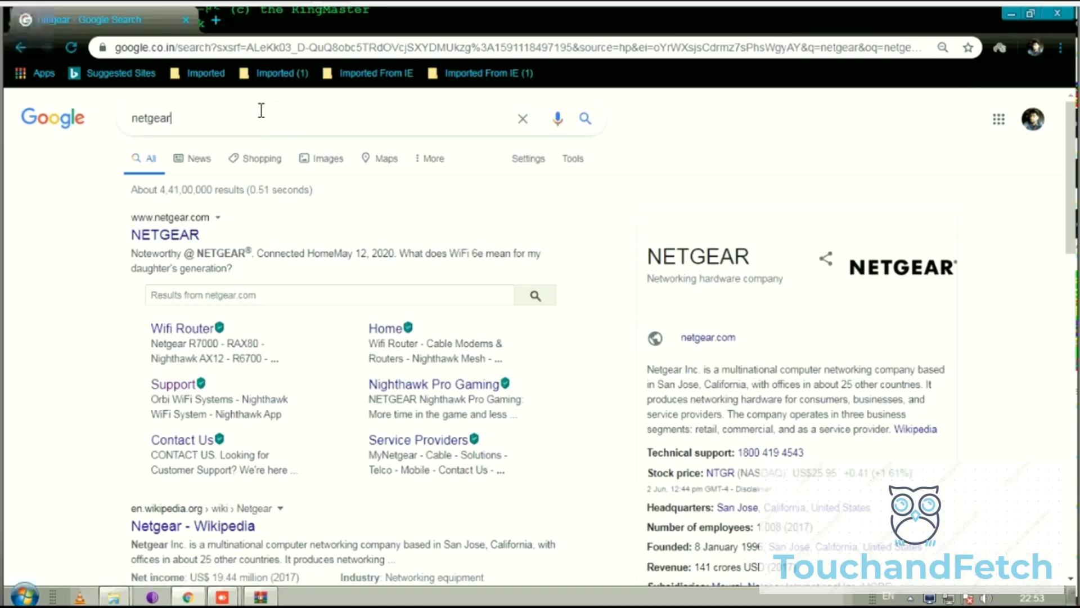
Step: Search Google for 'netgear support' and open the Support | NETGEAR result
left_click(260, 111)
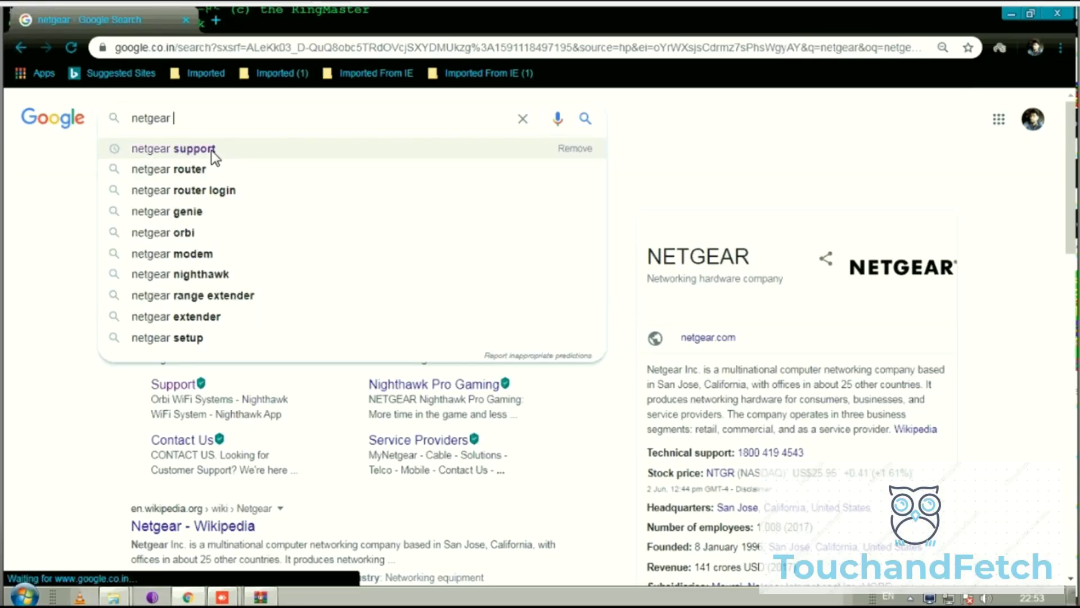
left_click(211, 151)
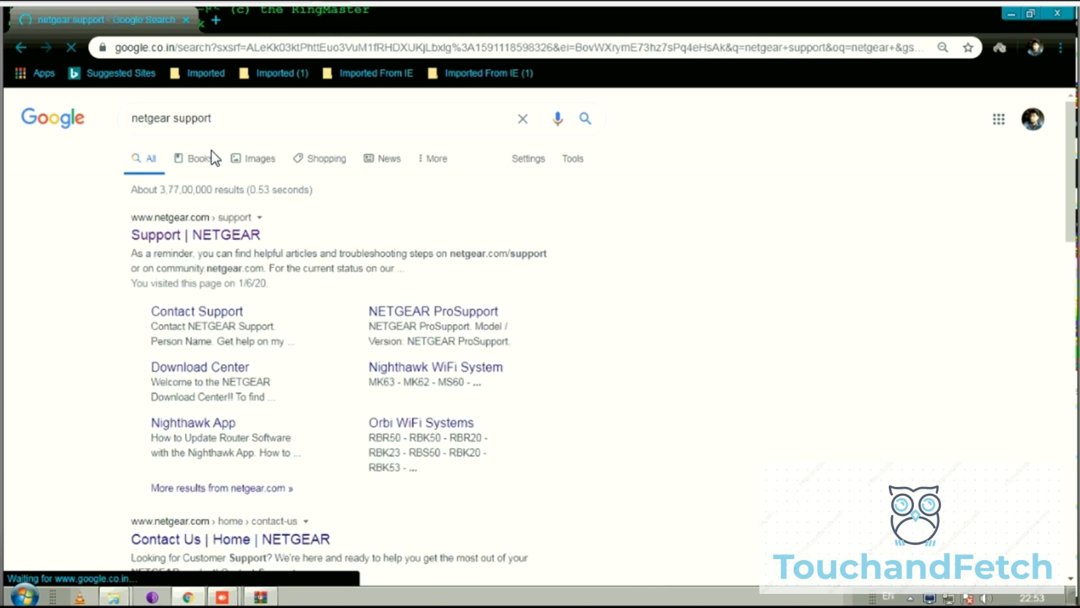
left_click(206, 239)
type("R")
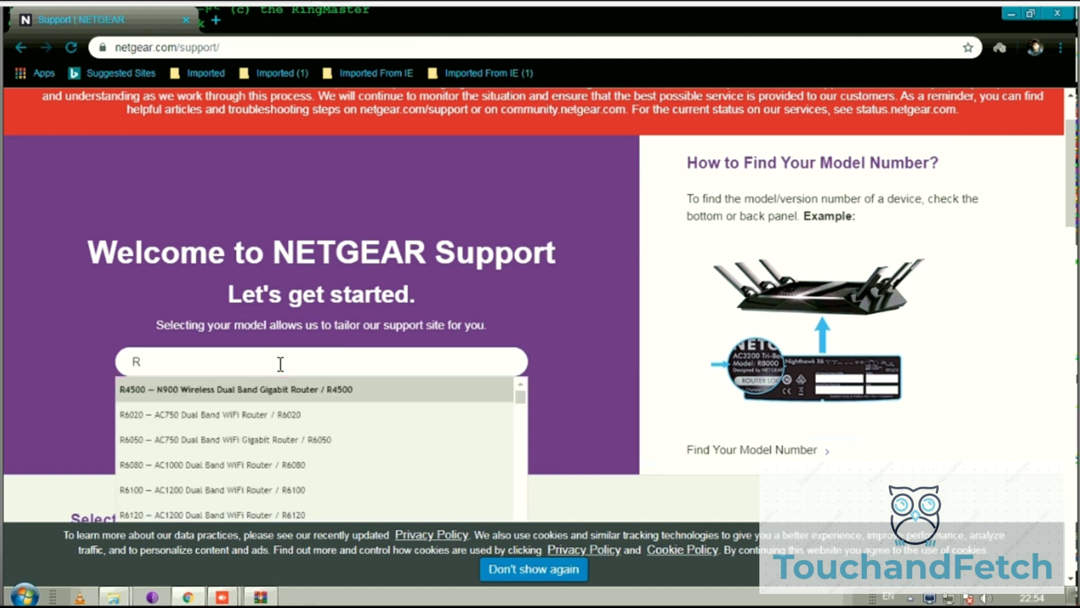
type("635")
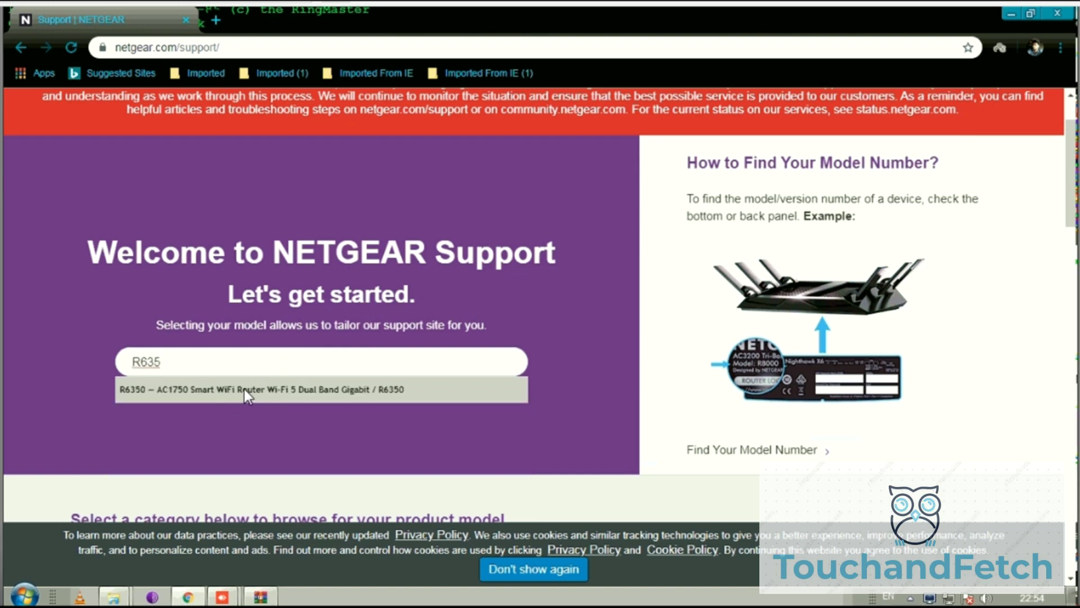
Step: Choose the R6350 model and download Firmware Version 1.1.0.64 from Firmware and Software Downloads
left_click(244, 392)
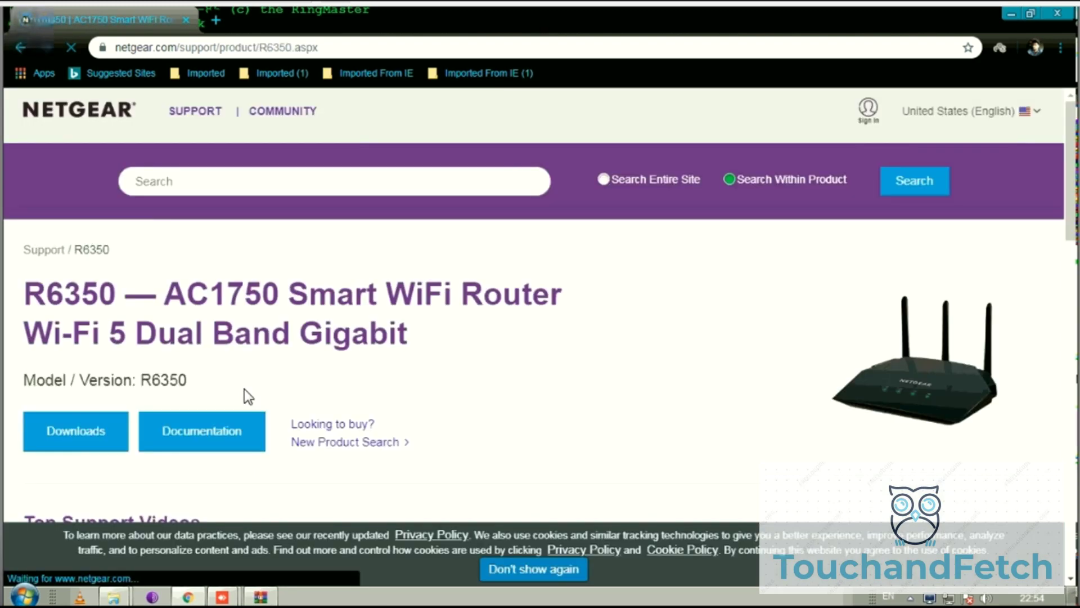
left_click_drag(1070, 143, 1073, 370)
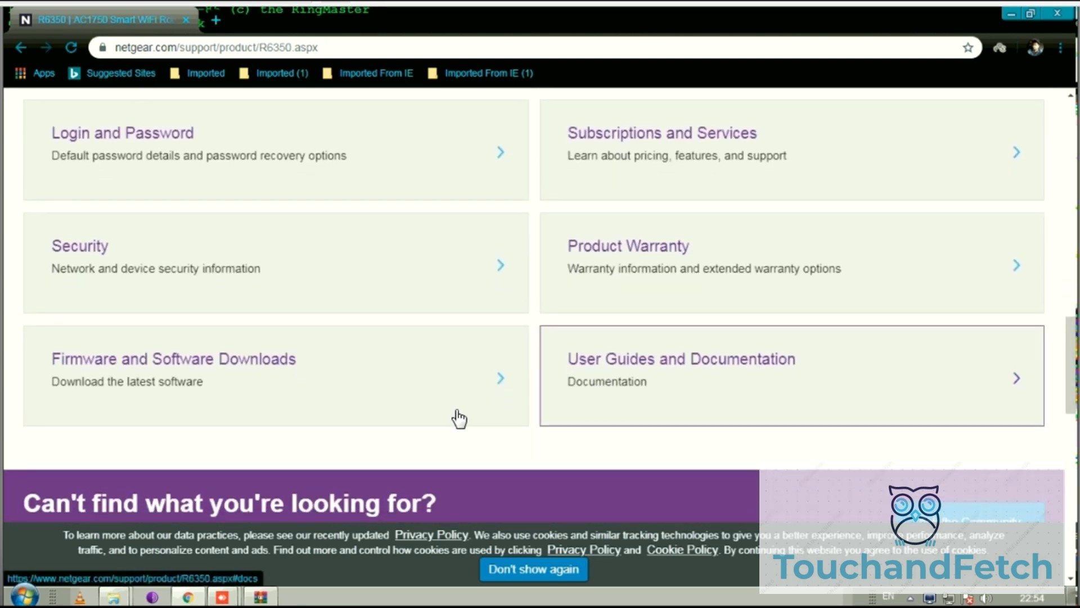
left_click(226, 358)
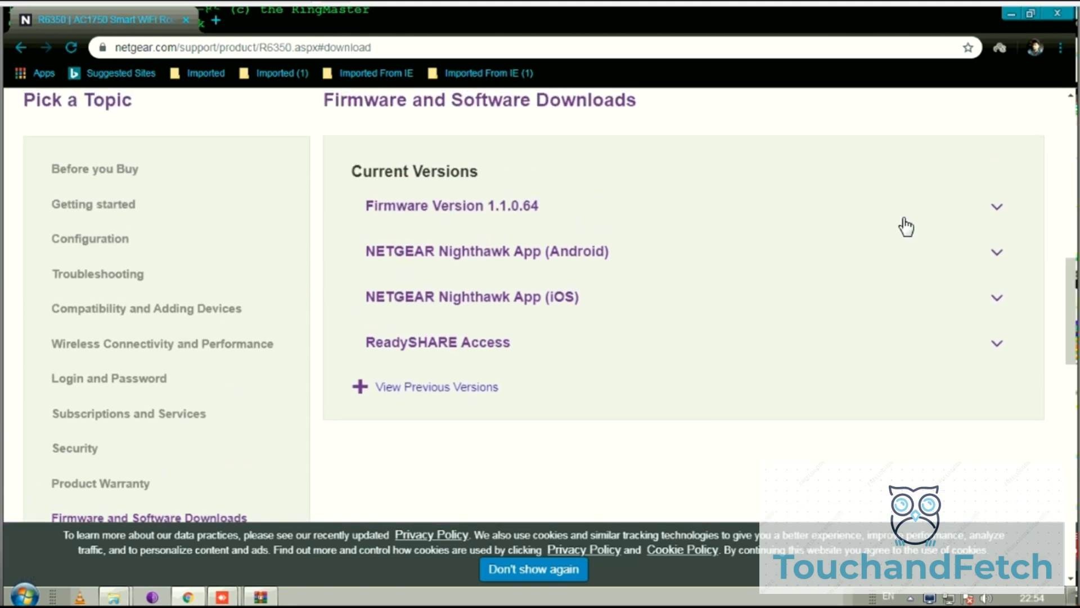
left_click(997, 208)
left_click(996, 209)
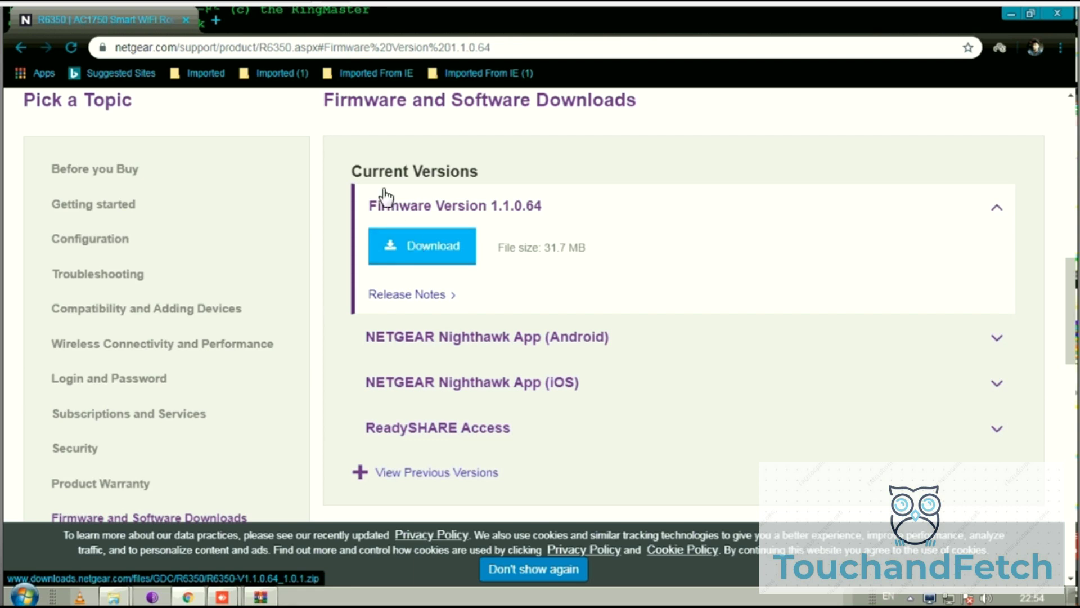
left_click(493, 248)
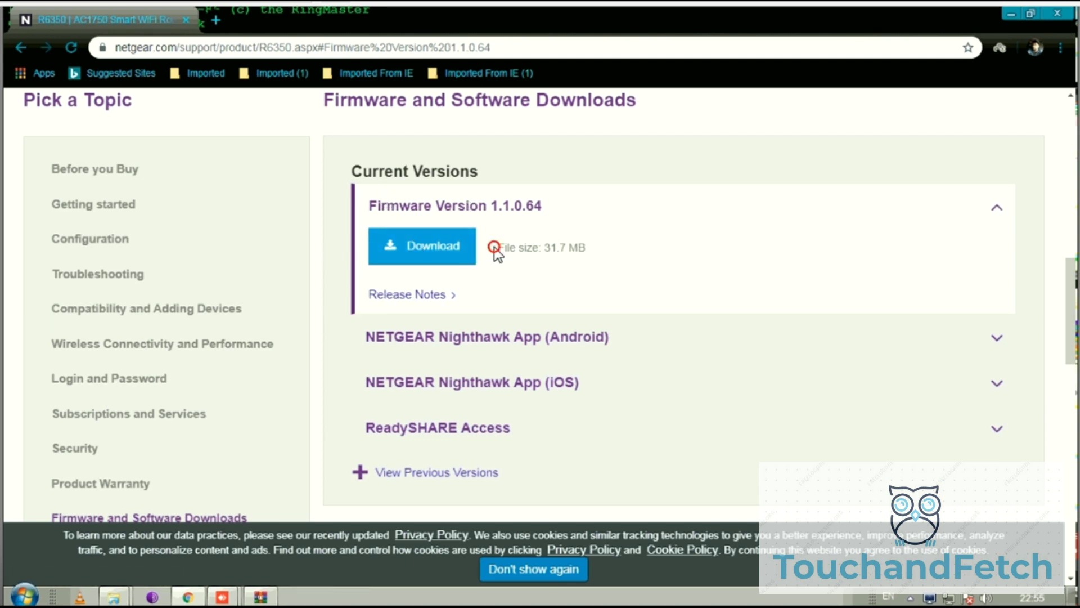
Step: Close Chrome, extract the R6350 firmware zip on the desktop, and open the R6350 folder
left_click(186, 21)
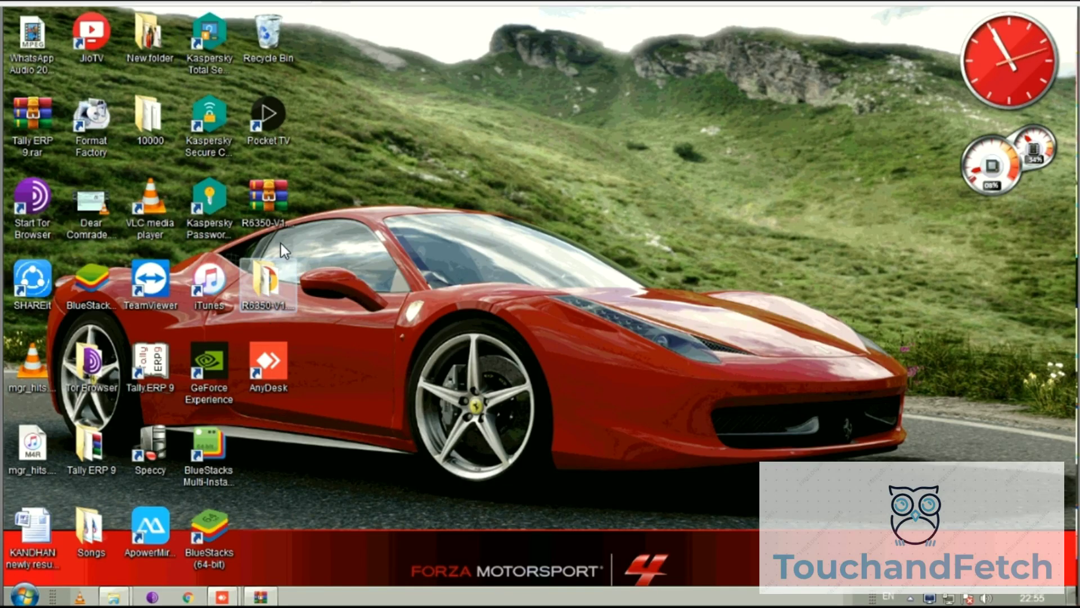
left_click(273, 196)
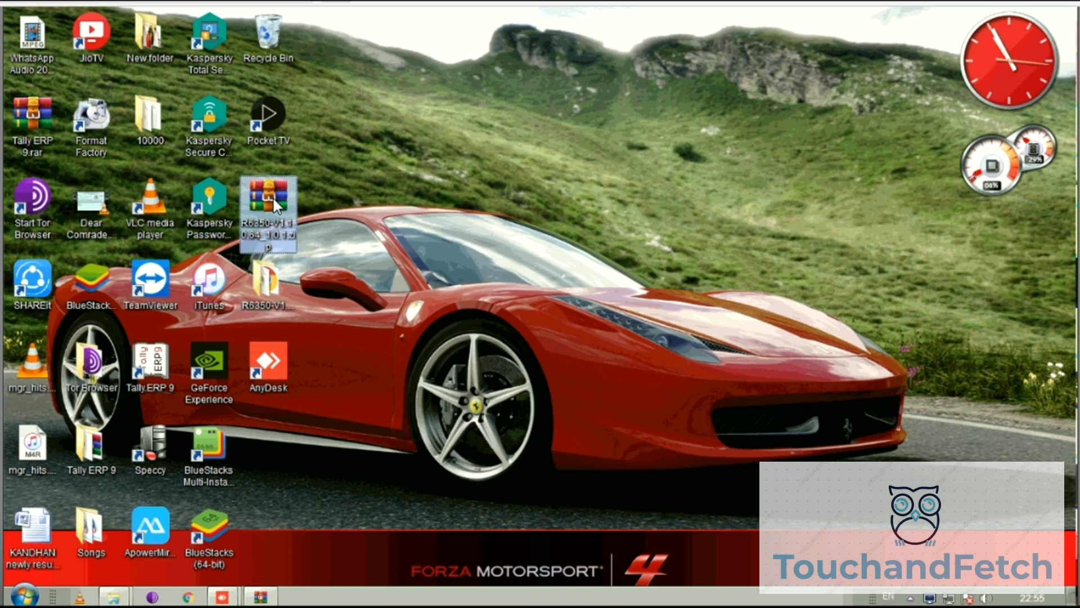
right_click(272, 196)
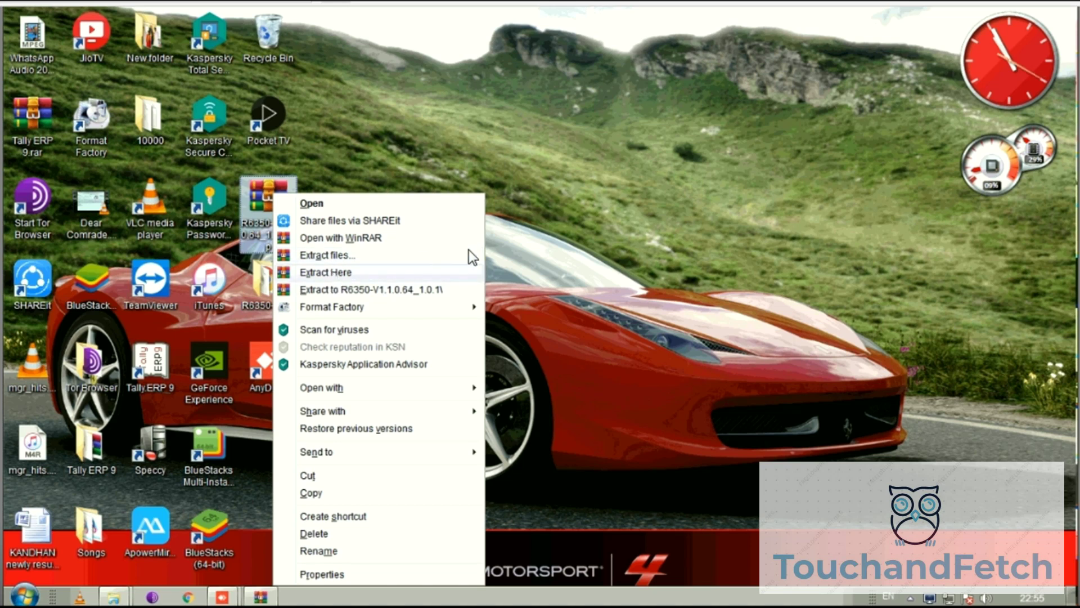
left_click(565, 253)
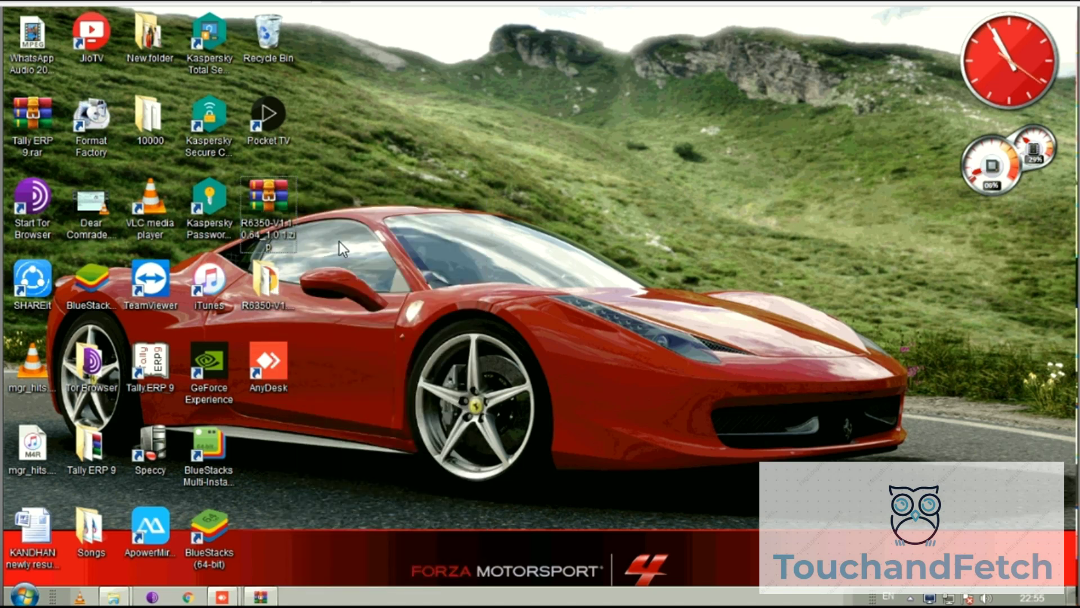
left_click(253, 293)
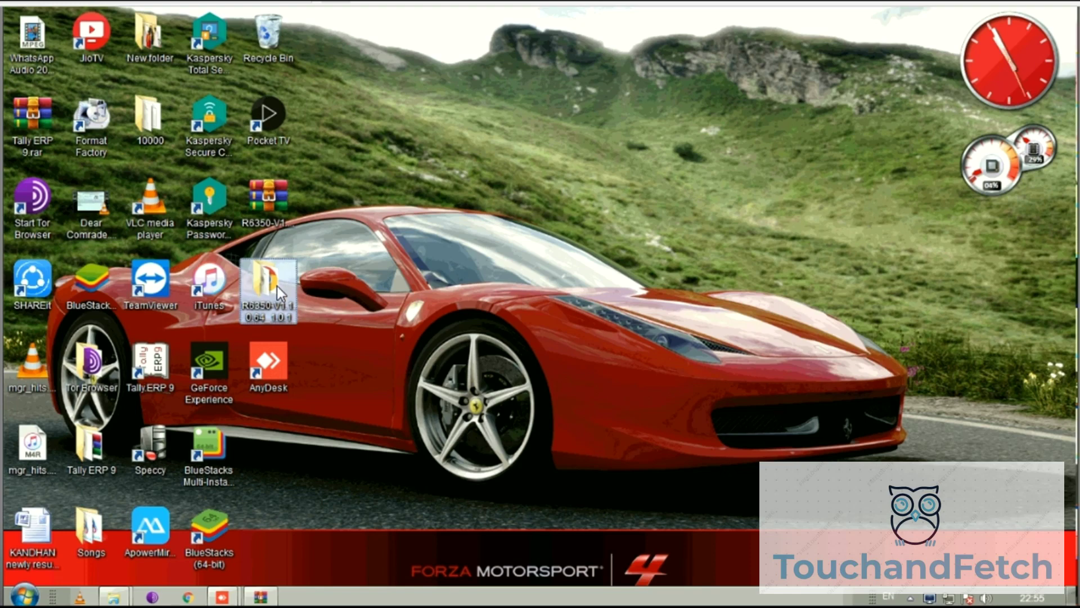
mouse_move(267, 283)
double_click(278, 289)
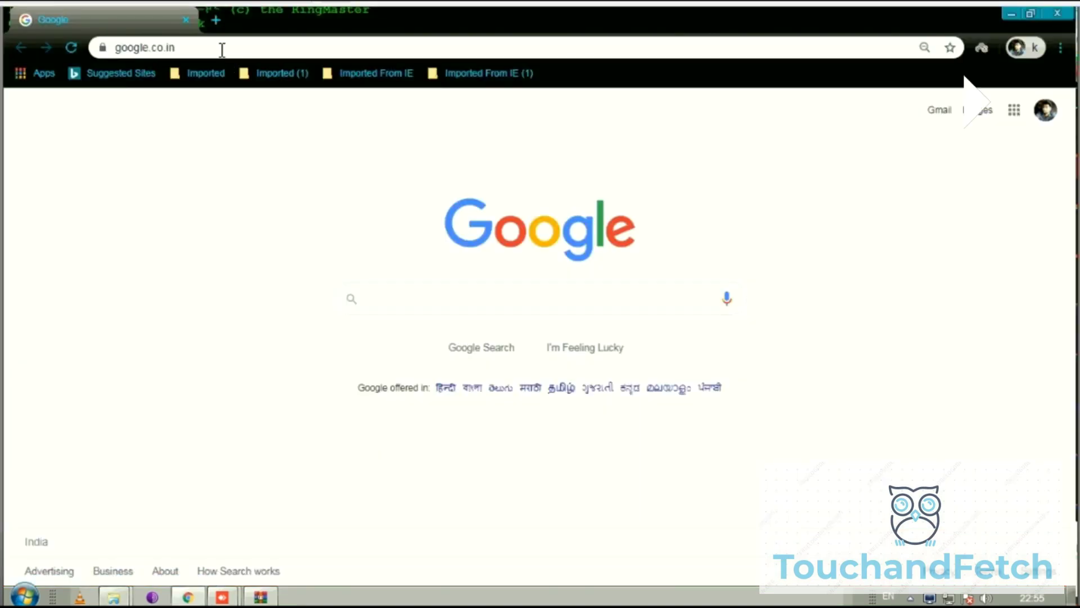
Step: Go to 192.168.1.1 in Chrome and sign in to the R6350 admin interface
left_click(220, 50)
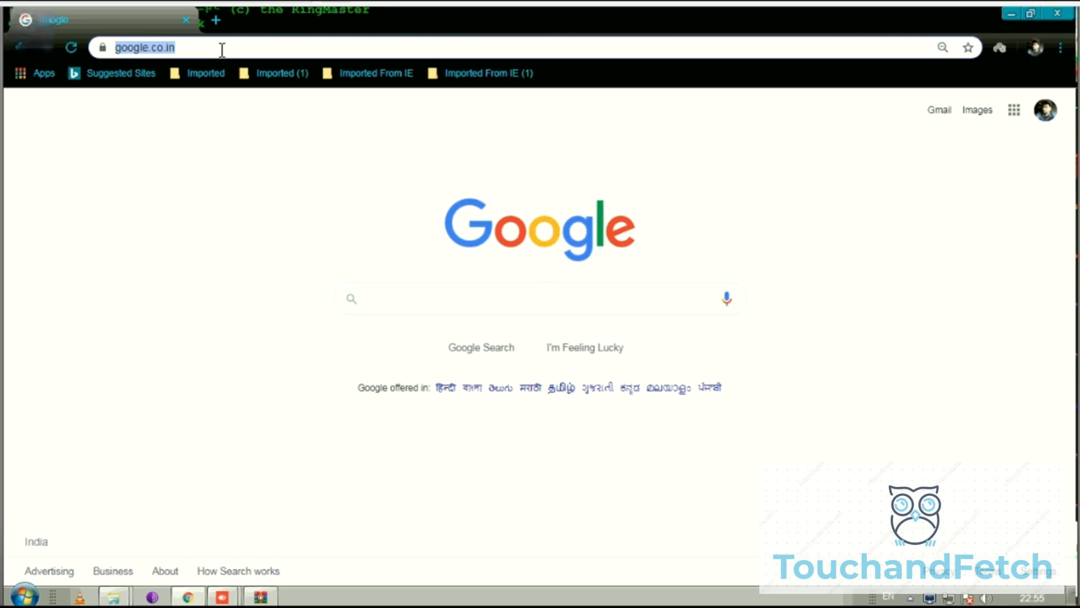
type("10")
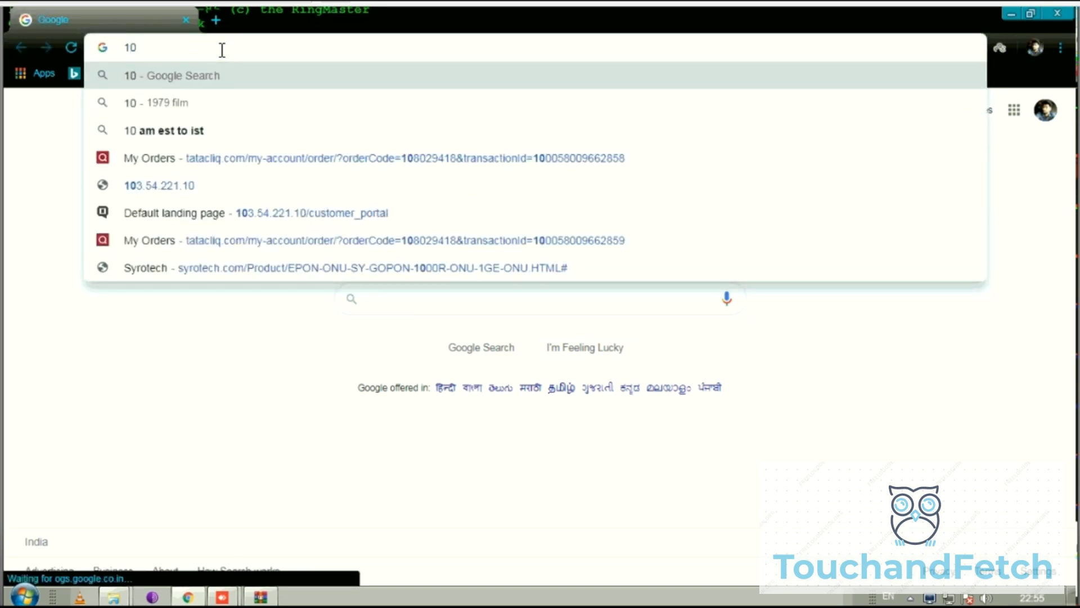
key("BackSpace")
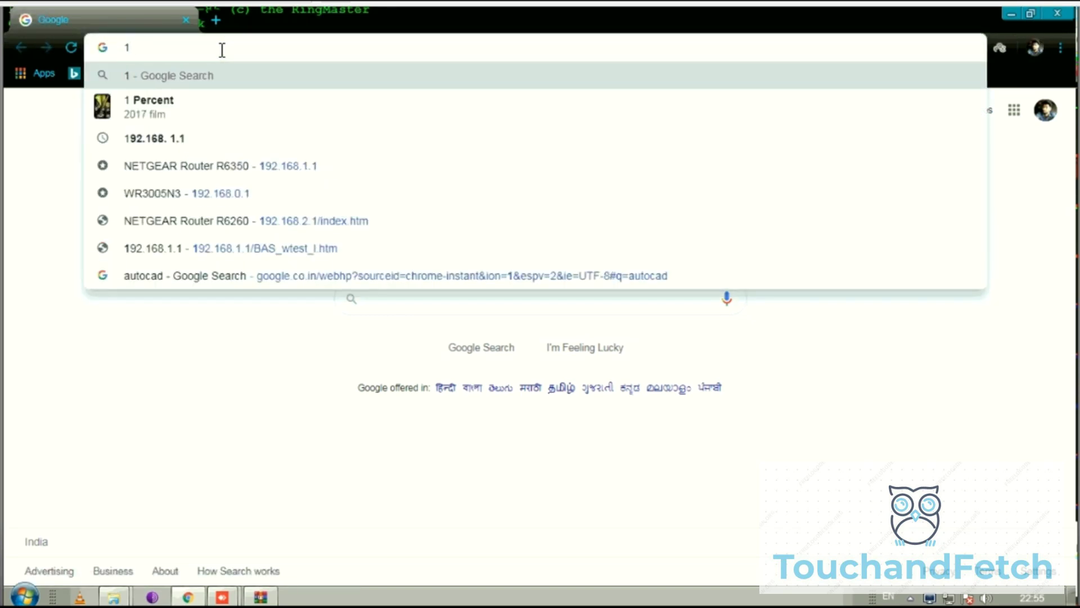
key("Down")
key("Down")
key("Down")
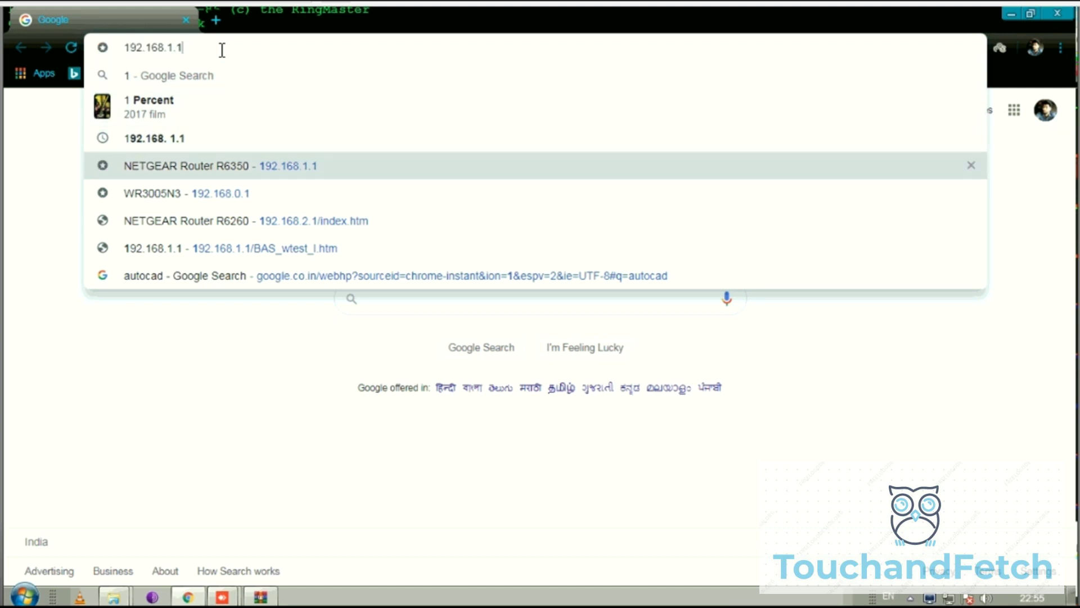
key("Return")
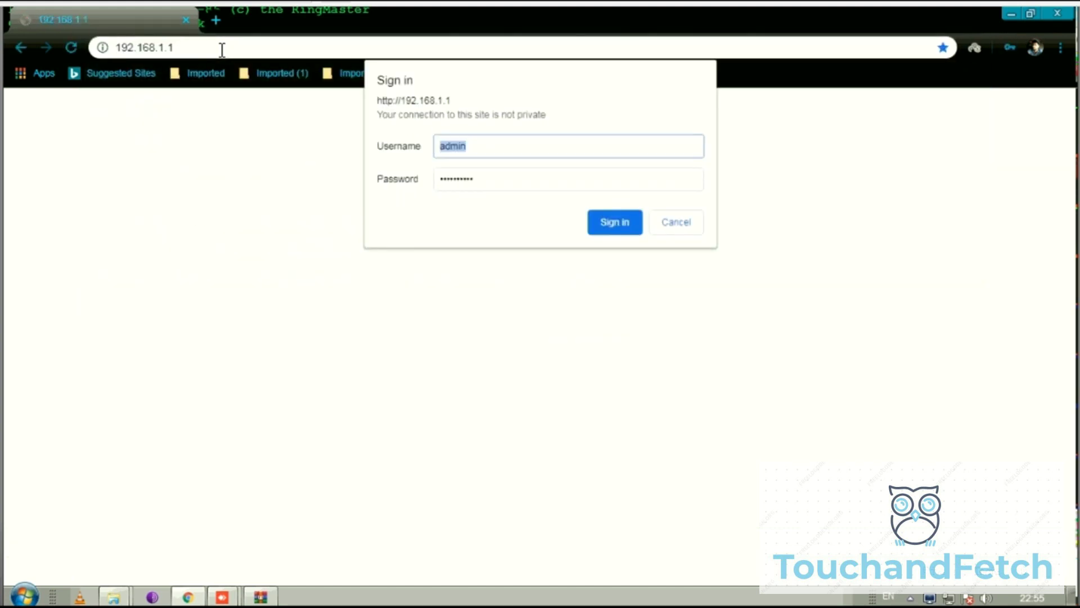
left_click(615, 222)
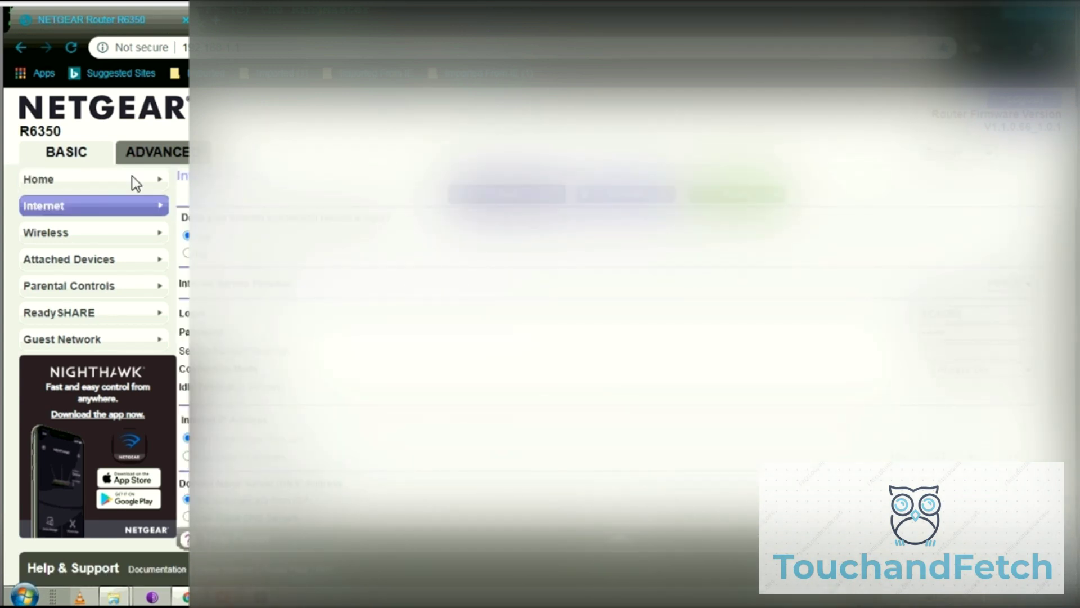
Step: Open ADVANCED > Administration > Firmware Update in the router interface
left_click(155, 150)
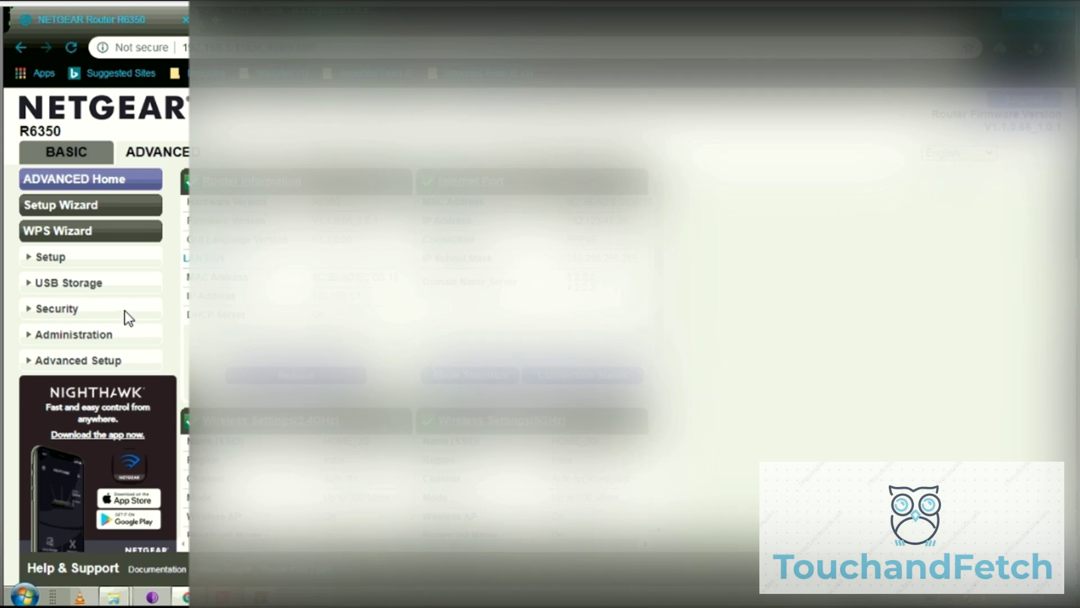
left_click(91, 337)
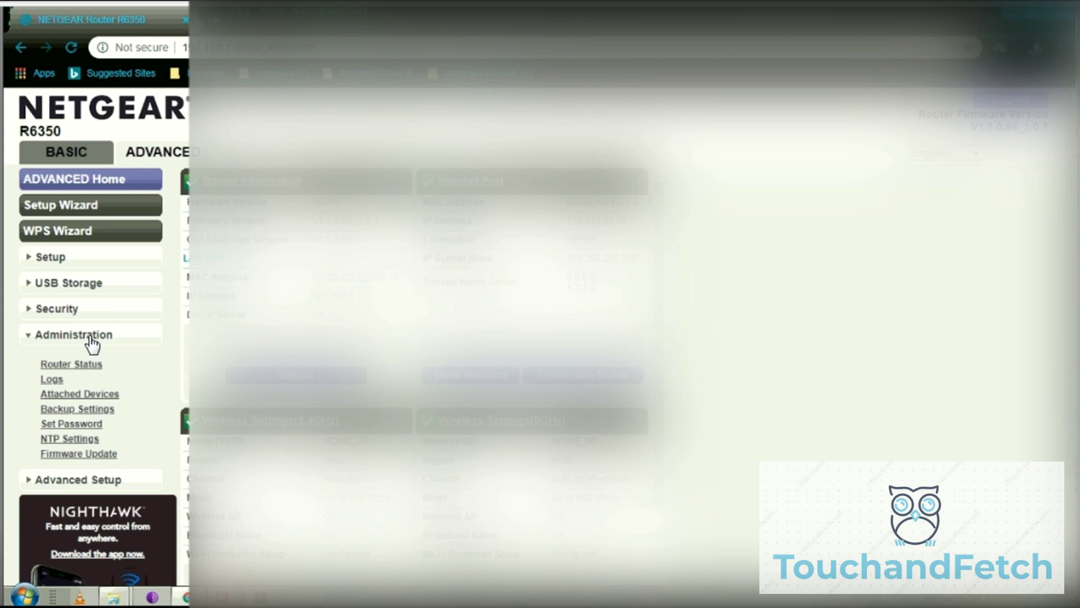
left_click(76, 456)
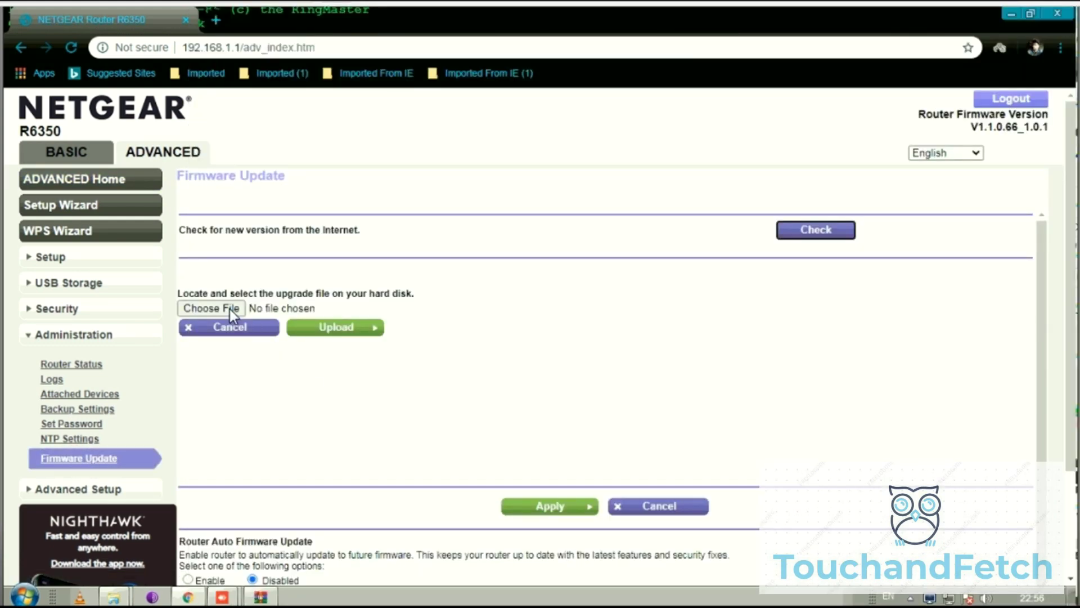
left_click(229, 308)
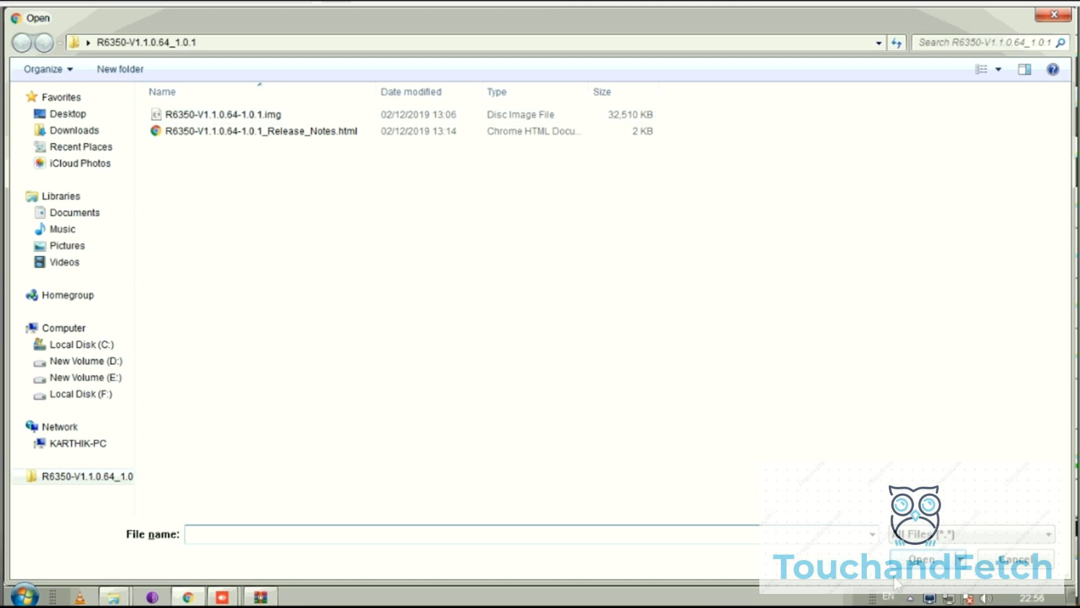
left_click(1045, 562)
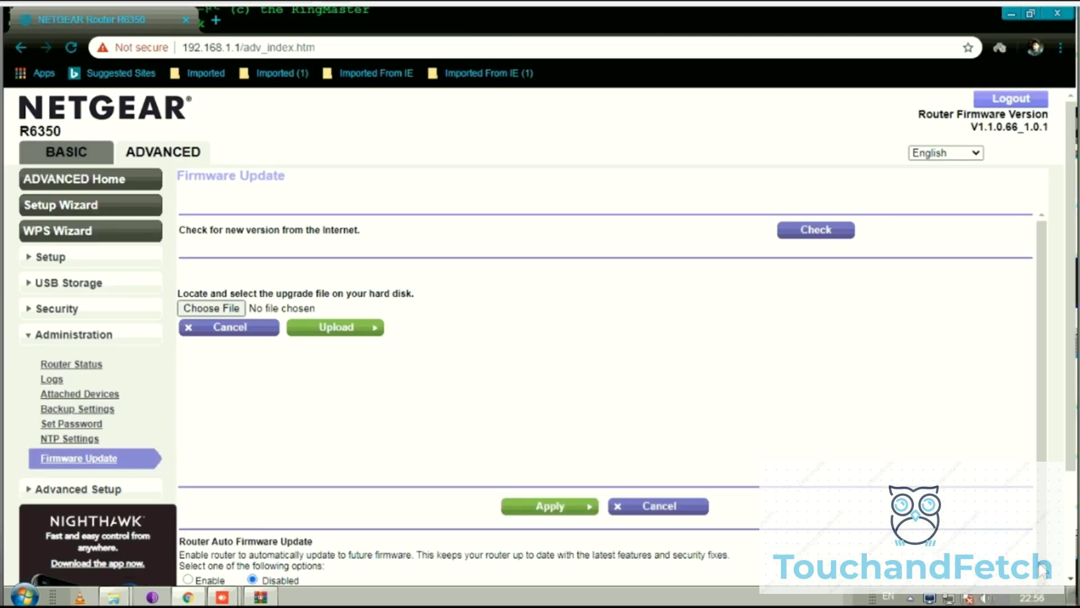